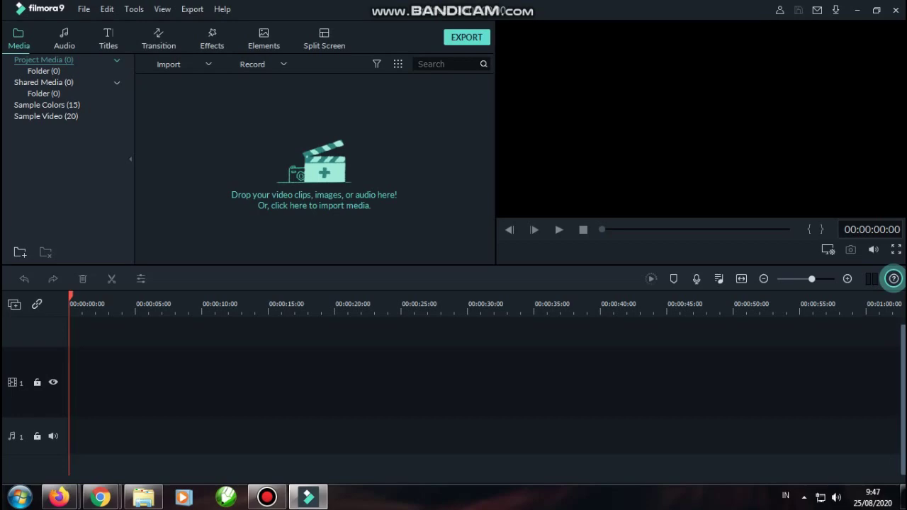
# Step: Import the night city image b3435c70002f19f6c6227bbec241fbc1 from the Downloads folder into the project media
pyautogui.click(325, 161)
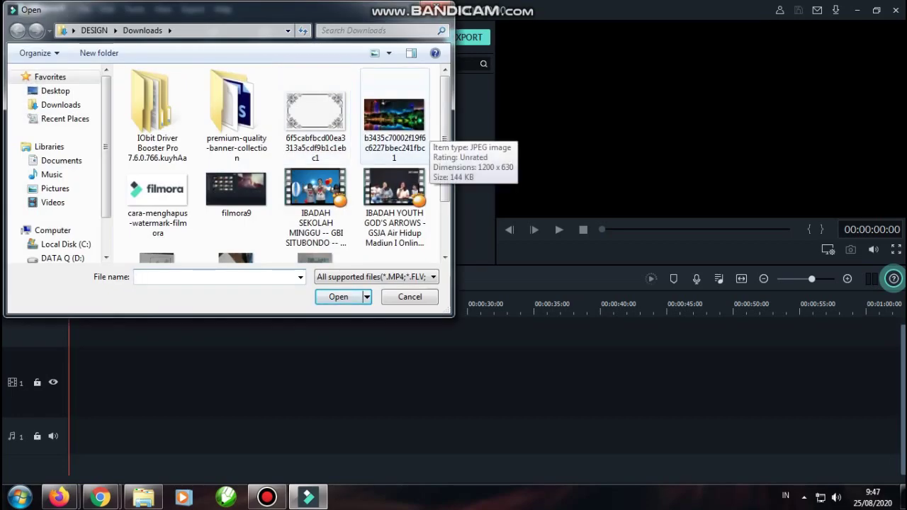
pyautogui.click(402, 120)
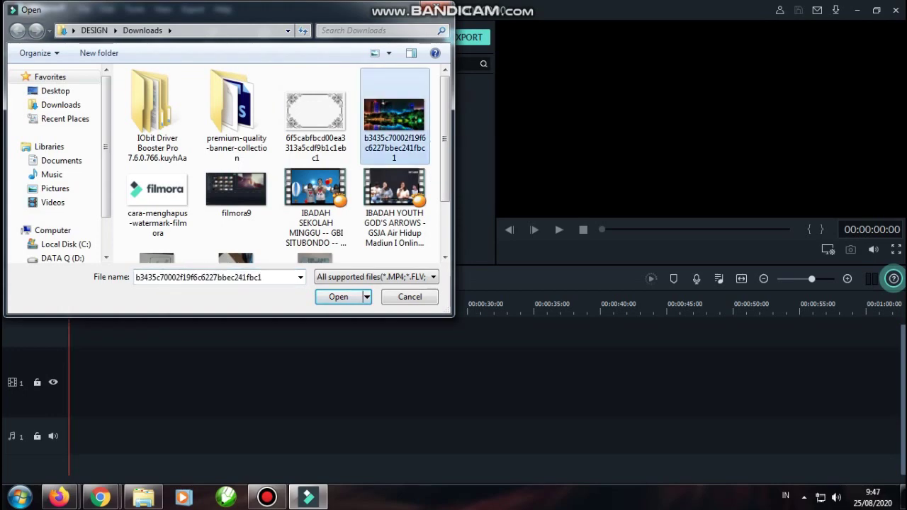
pyautogui.press('Return')
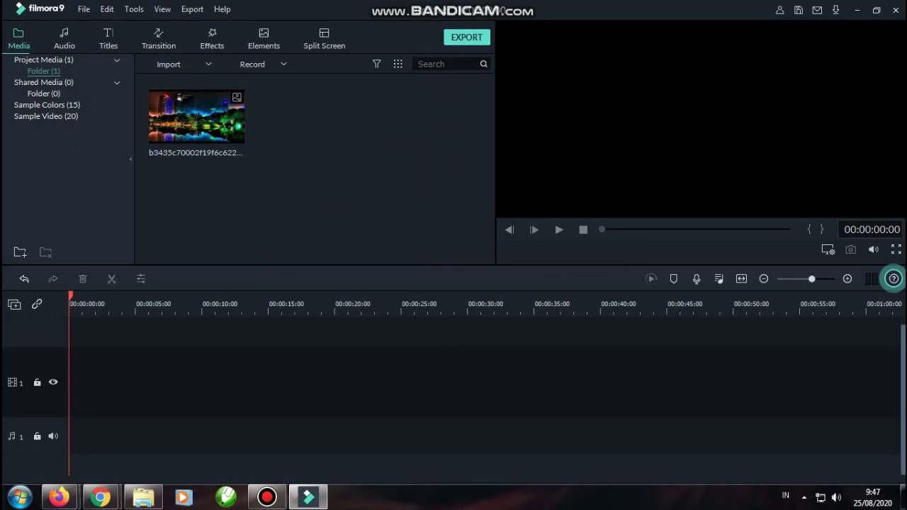
# Step: Import the green-screen Subscribe animation video into the project media
pyautogui.doubleClick(316, 205)
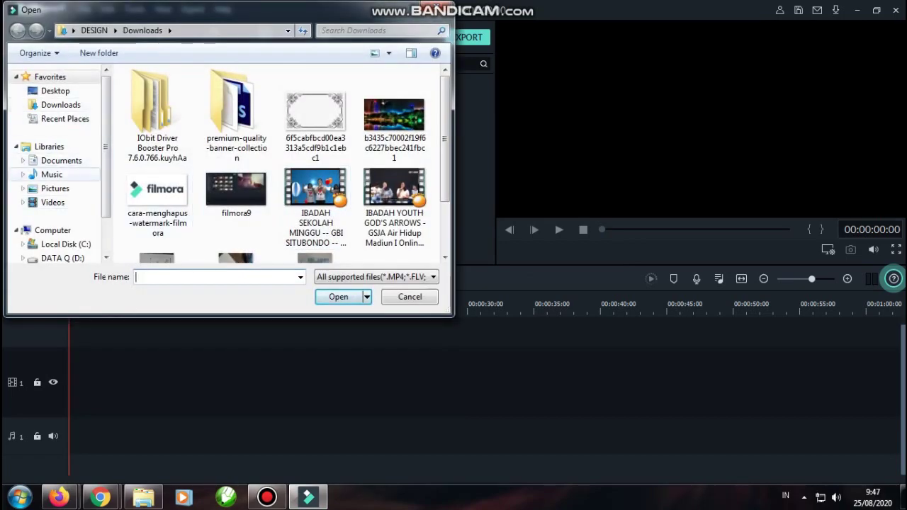
pyautogui.click(60, 161)
pyautogui.moveTo(445, 136); pyautogui.dragTo(445, 187)
pyautogui.click(317, 174)
pyautogui.click(339, 297)
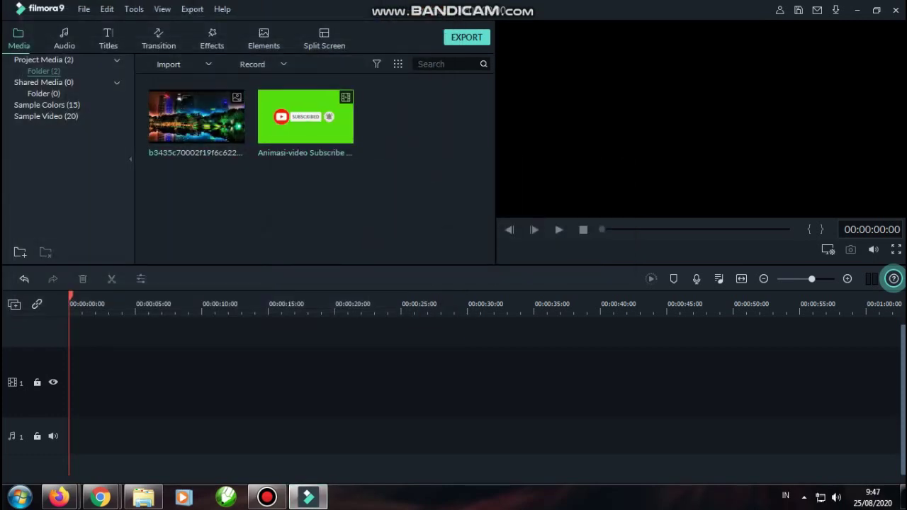
# Step: Preview the green-screen Subscribe video and the city image from the project media
pyautogui.doubleClick(305, 116)
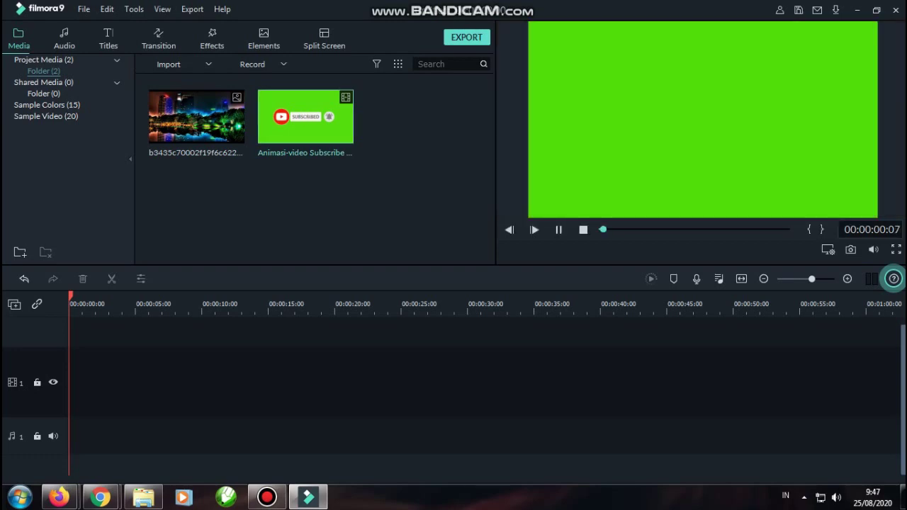
pyautogui.click(559, 229)
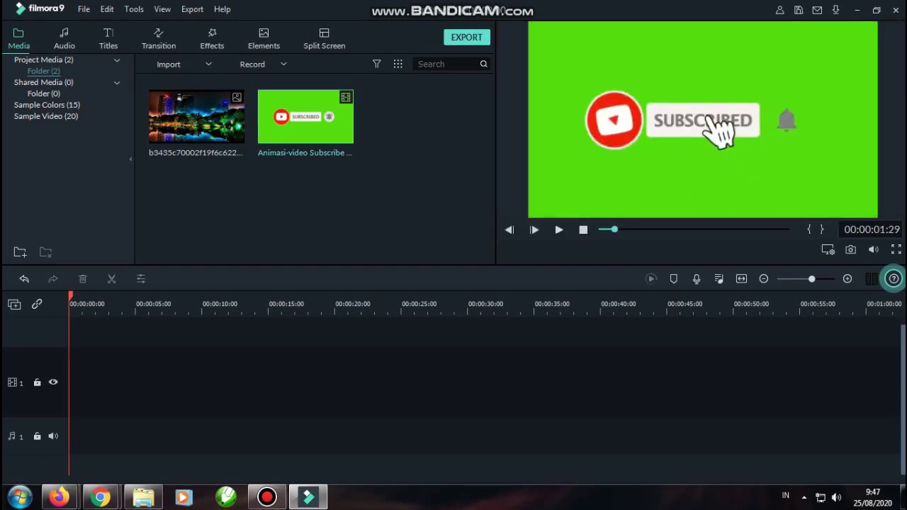
pyautogui.moveTo(197, 116)
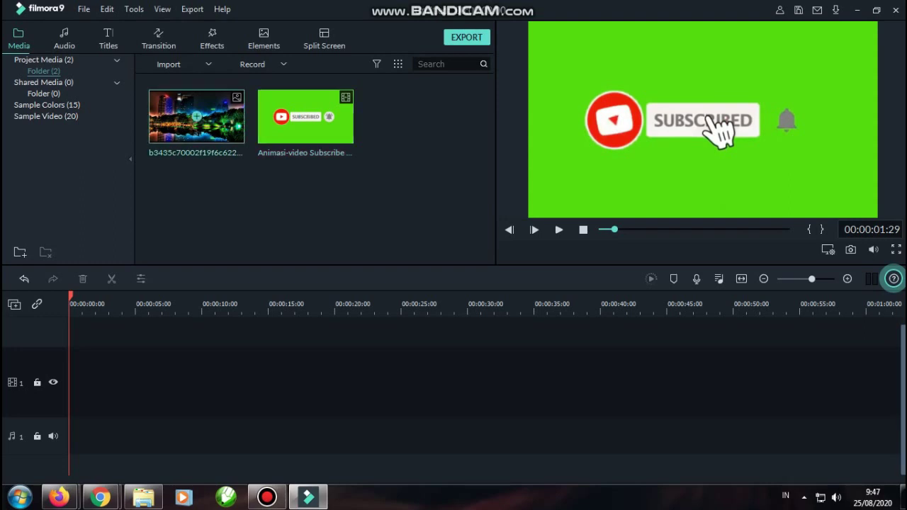
pyautogui.doubleClick(197, 116)
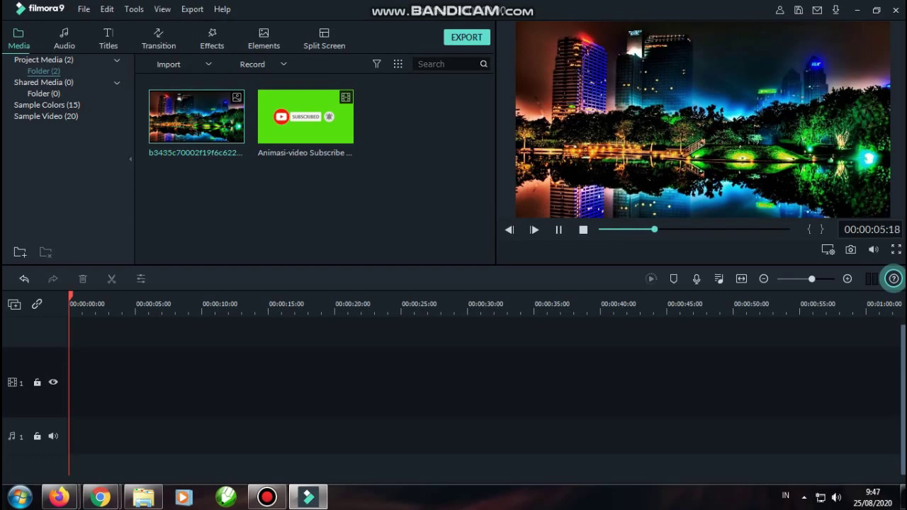
pyautogui.press('space')
# Step: Place the city image at the start of video track 1 and extend the clip to about 32 seconds
pyautogui.moveTo(196, 117); pyautogui.dragTo(72, 381)
pyautogui.moveTo(334, 383); pyautogui.dragTo(490, 386)
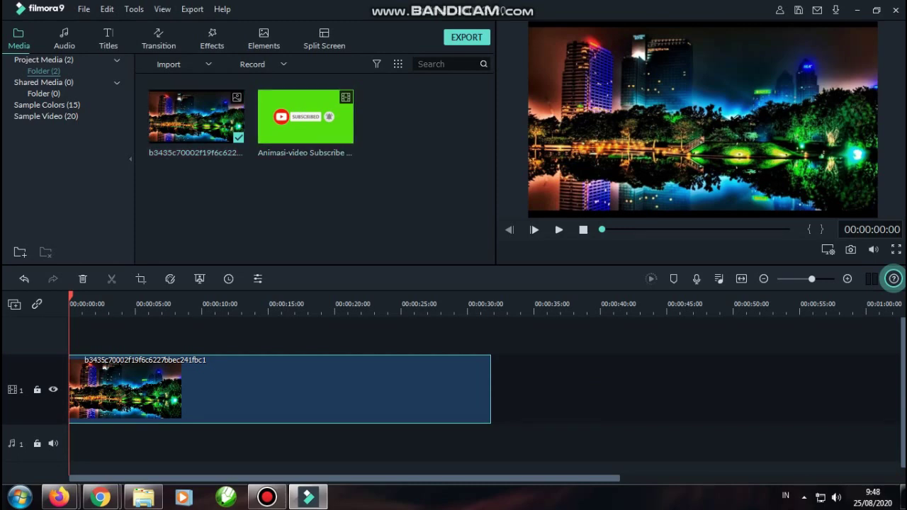
# Step: Place the green-screen Subscribe video above the image from the timeline start, without changing the project settings
pyautogui.click(305, 124)
pyautogui.moveTo(305, 124); pyautogui.dragTo(70, 336)
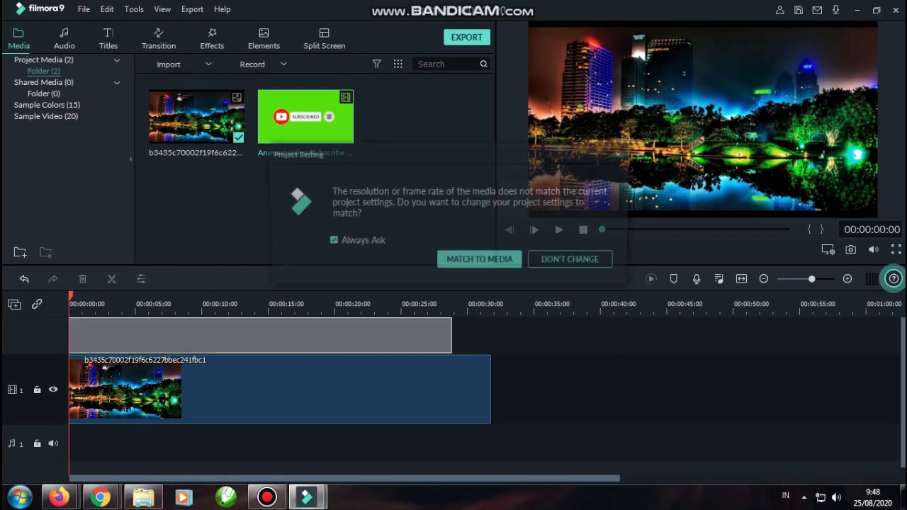
pyautogui.click(570, 259)
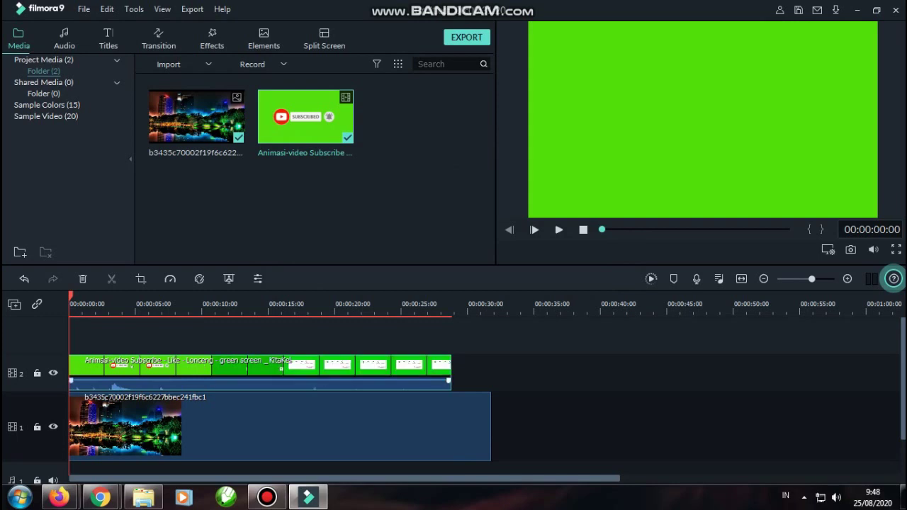
pyautogui.moveTo(450, 369); pyautogui.dragTo(451, 381)
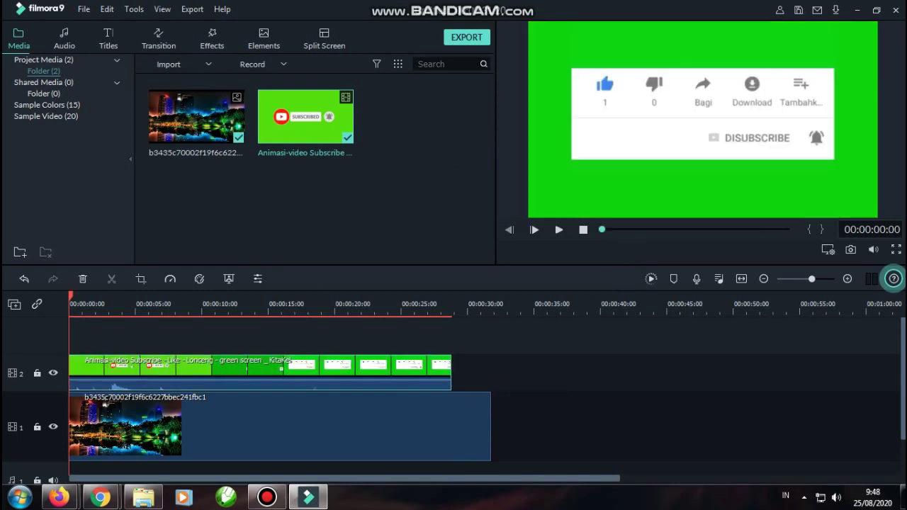
# Step: Apply Green Screen to the Subscribe video at 00:00:15:02 and check the overlay at 00:00:25:05
pyautogui.click(269, 307)
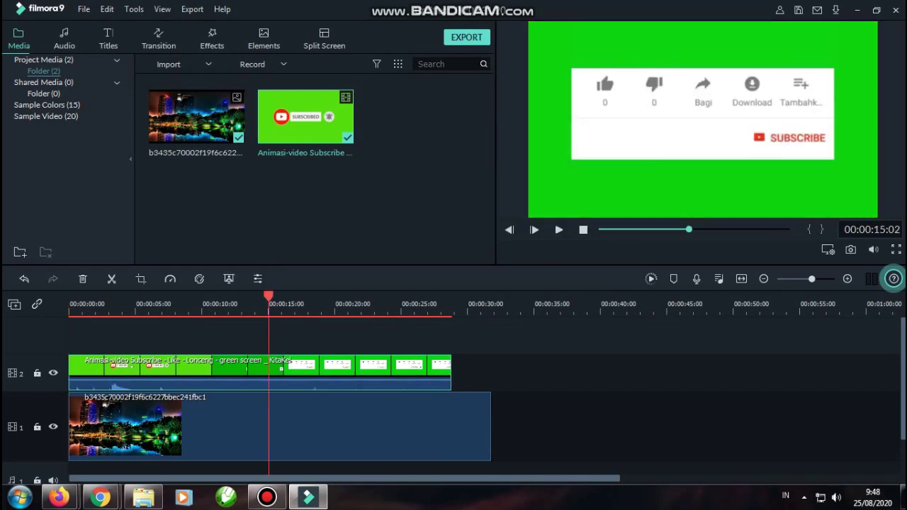
pyautogui.click(228, 279)
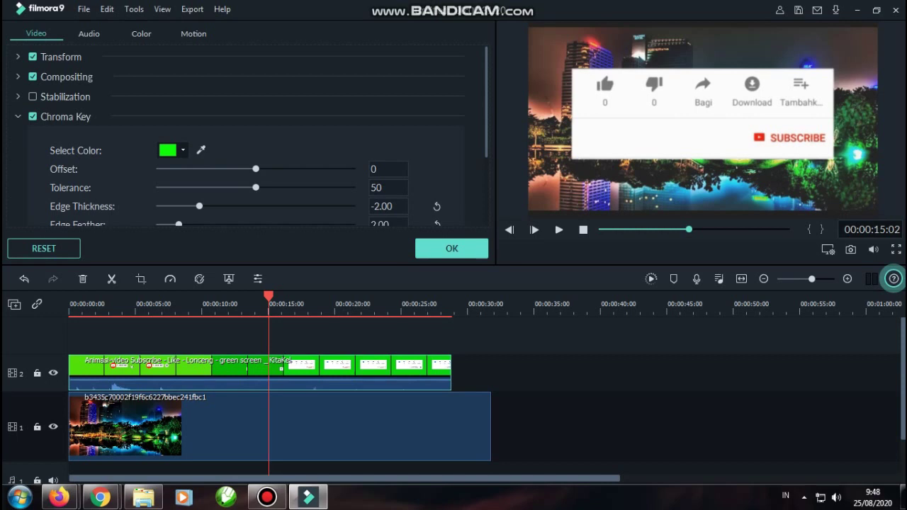
pyautogui.click(404, 305)
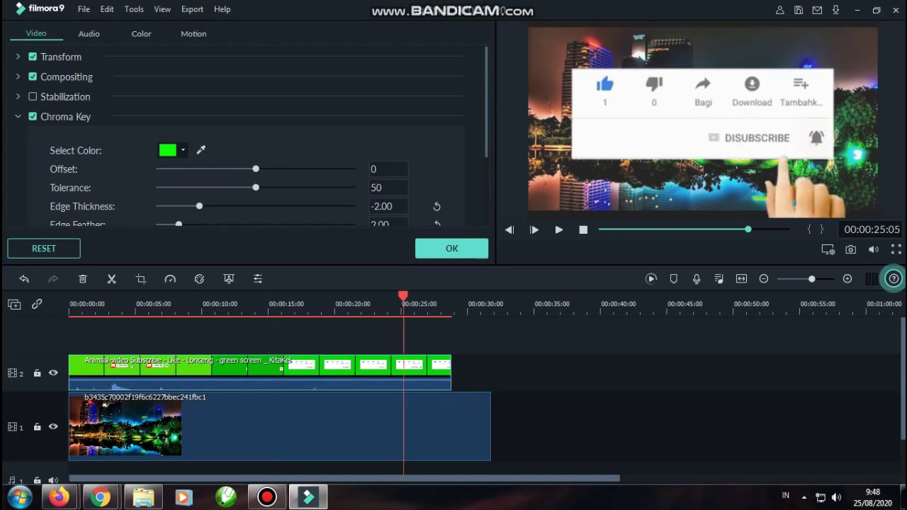
# Step: Move the city image up in the preview and stretch its lower edge to fill the frame
pyautogui.click(482, 305)
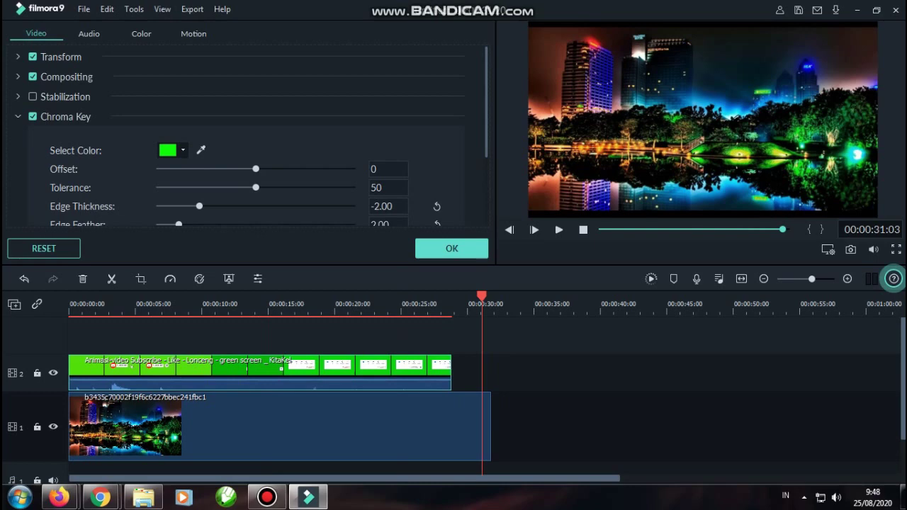
pyautogui.moveTo(703, 120); pyautogui.dragTo(703, 115)
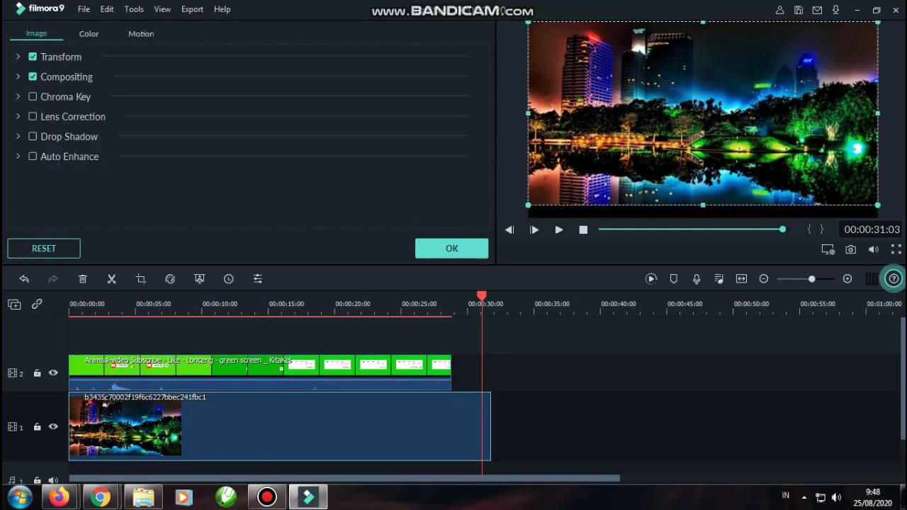
pyautogui.moveTo(703, 205); pyautogui.dragTo(703, 215)
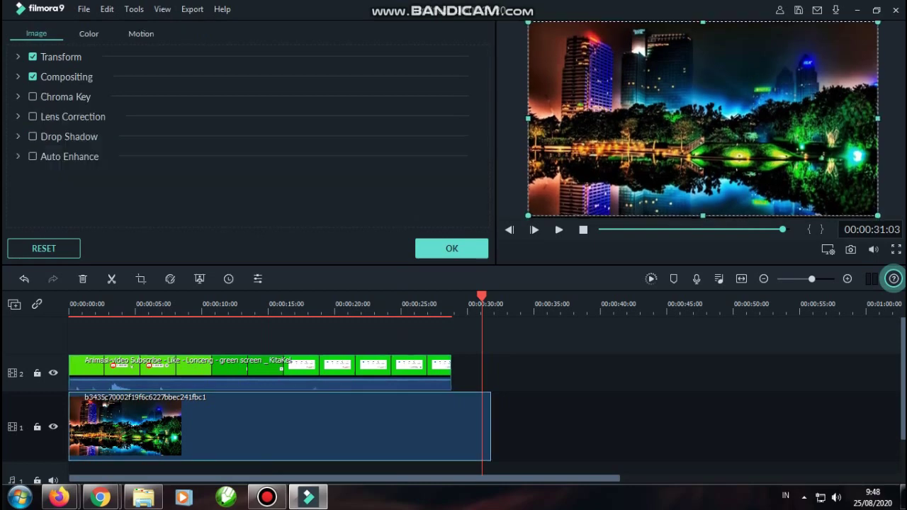
# Step: Check the keyed Subscribe overlay at 00:00:08:12 and 00:00:05:13, and close its settings
pyautogui.click(283, 370)
pyautogui.click(181, 304)
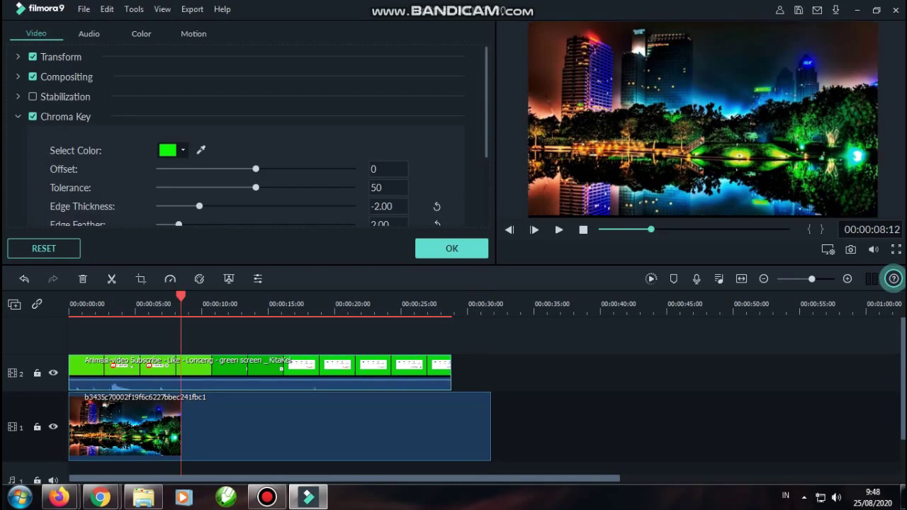
pyautogui.moveTo(181, 303); pyautogui.dragTo(142, 303)
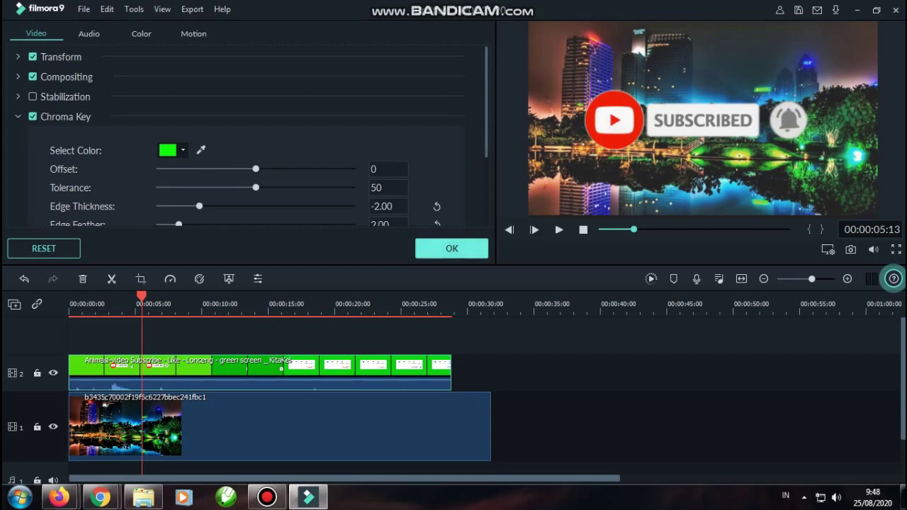
pyautogui.click(451, 248)
# Step: Delete the city image and the Subscribe video from the timeline
pyautogui.click(304, 426)
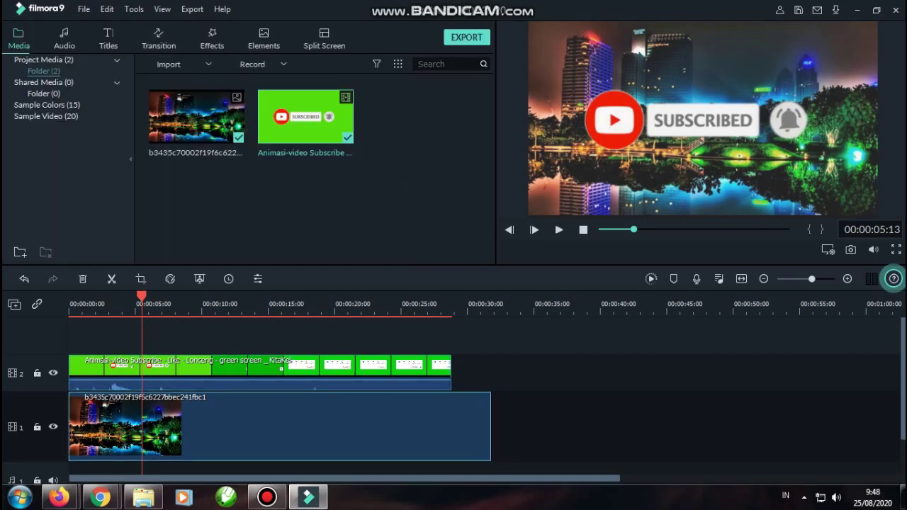
pyautogui.press('Delete')
pyautogui.click(305, 375)
pyautogui.press('Delete')
# Step: Place the city image on video track 1 and the Subscribe video on track 2 from the start, matching the project settings to the media
pyautogui.click(196, 116)
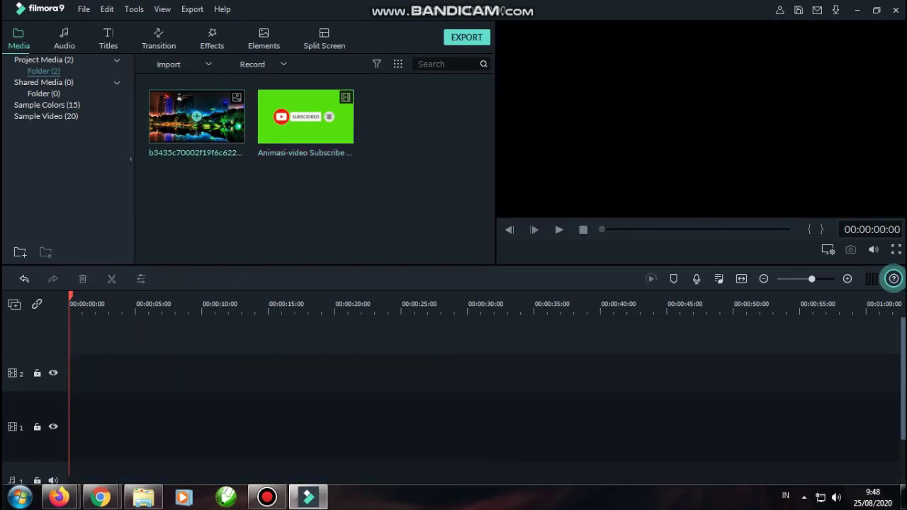
pyautogui.moveTo(196, 116); pyautogui.dragTo(71, 426)
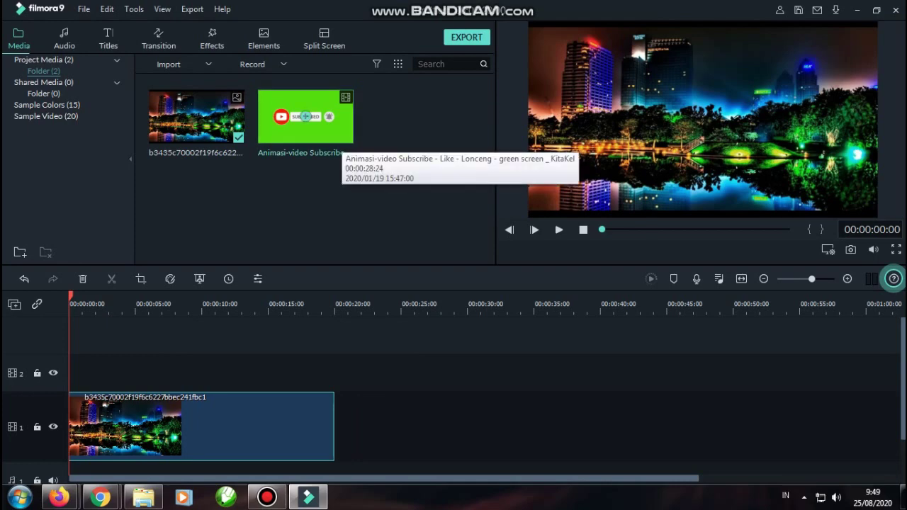
pyautogui.moveTo(304, 117); pyautogui.dragTo(69, 372)
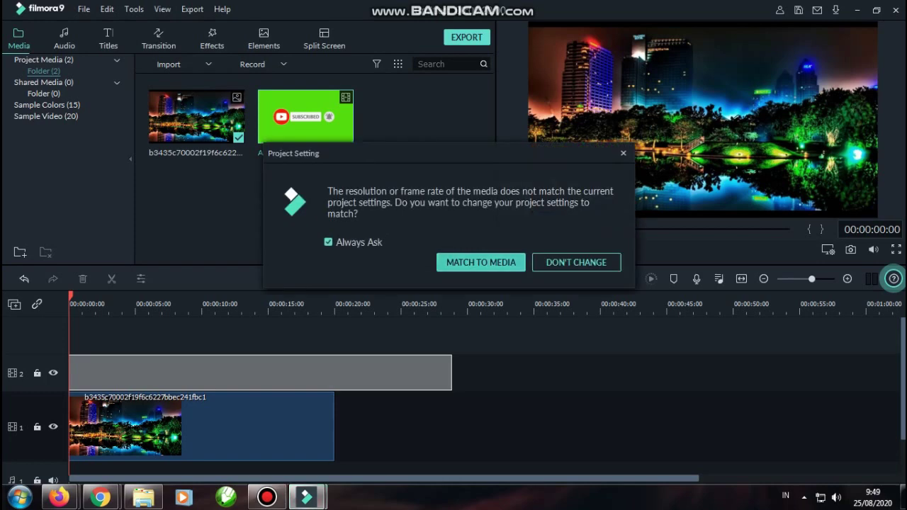
pyautogui.click(481, 262)
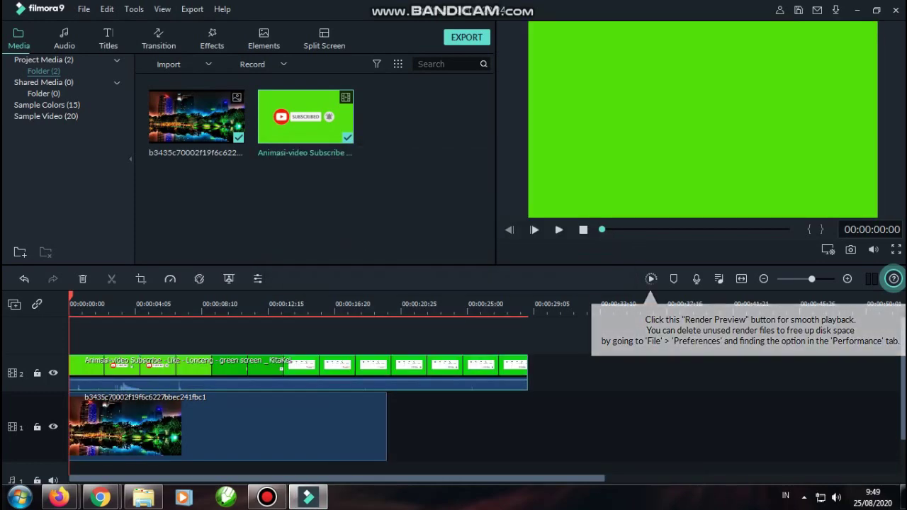
# Step: Apply Green Screen to the Subscribe video on track 2 and play the composite from the beginning
pyautogui.click(178, 305)
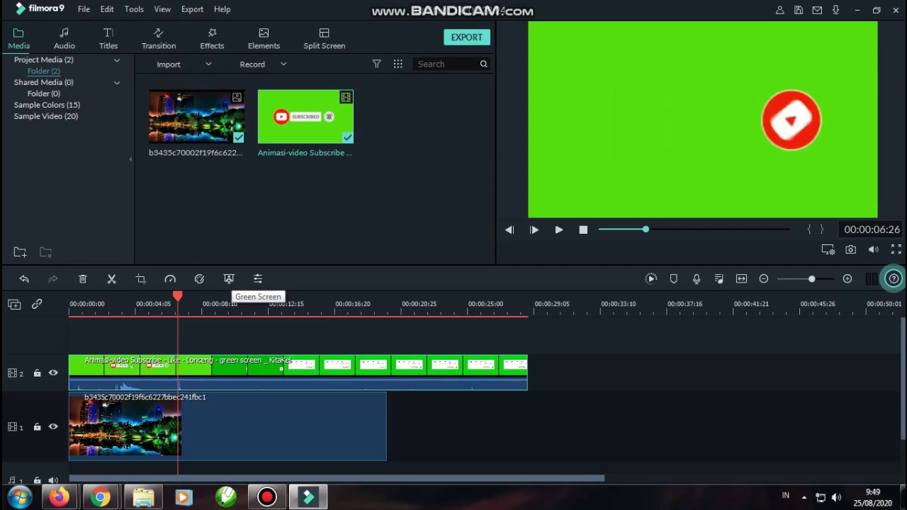
pyautogui.click(228, 279)
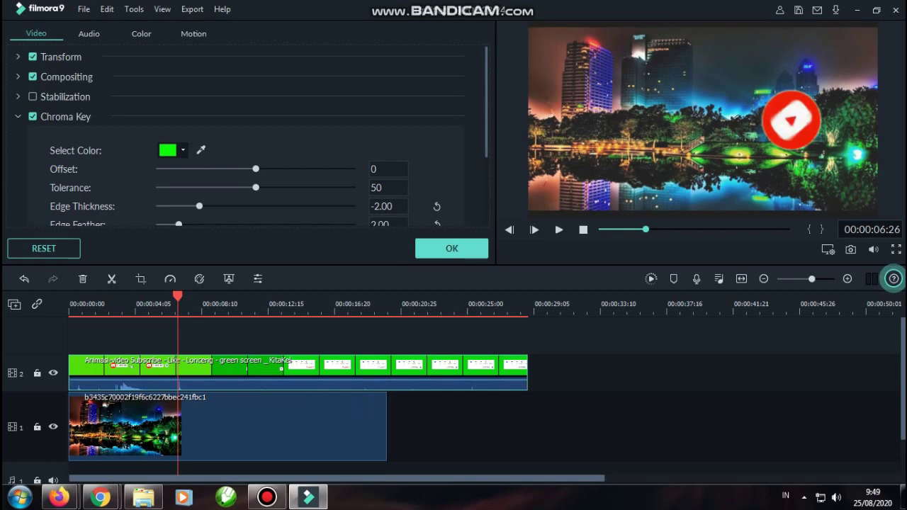
pyautogui.press('Home')
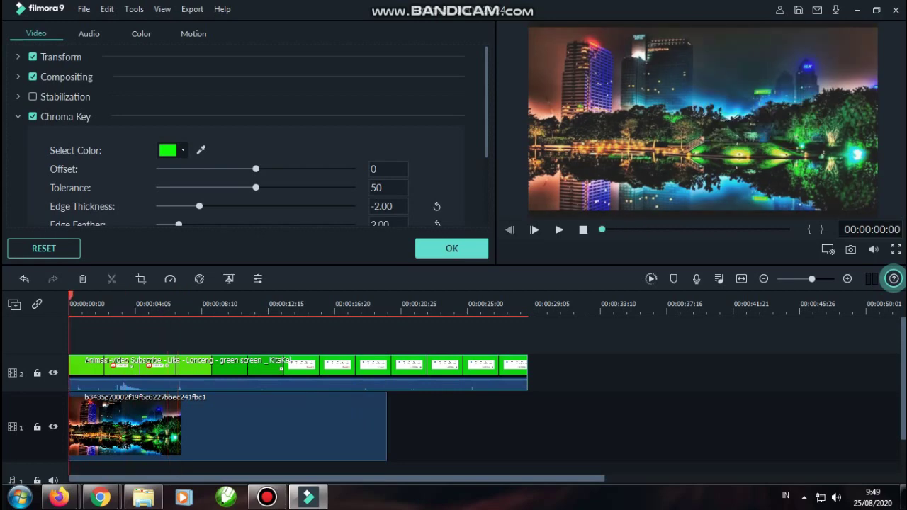
pyautogui.click(559, 230)
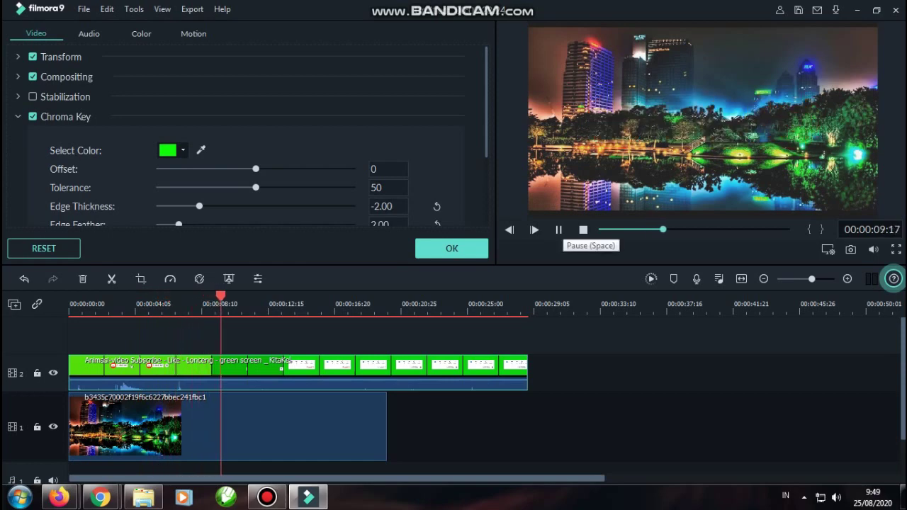
pyautogui.click(558, 229)
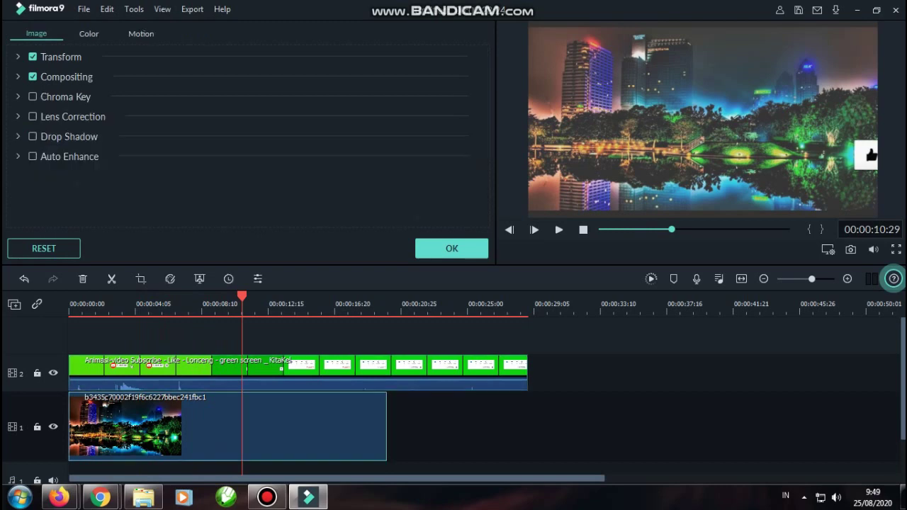
# Step: Extend the city image clip to the end of the Subscribe video and play the remaining composite
pyautogui.moveTo(386, 425); pyautogui.dragTo(527, 425)
pyautogui.press('space')
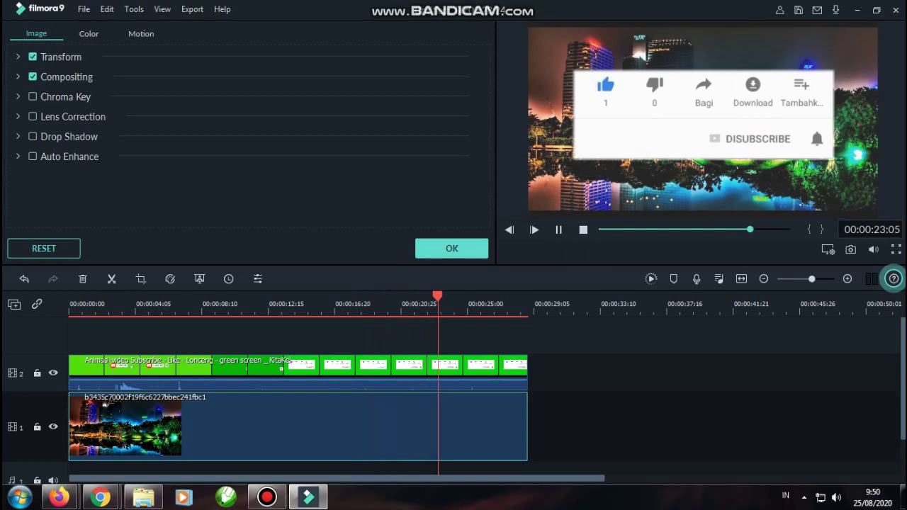
pyautogui.click(558, 229)
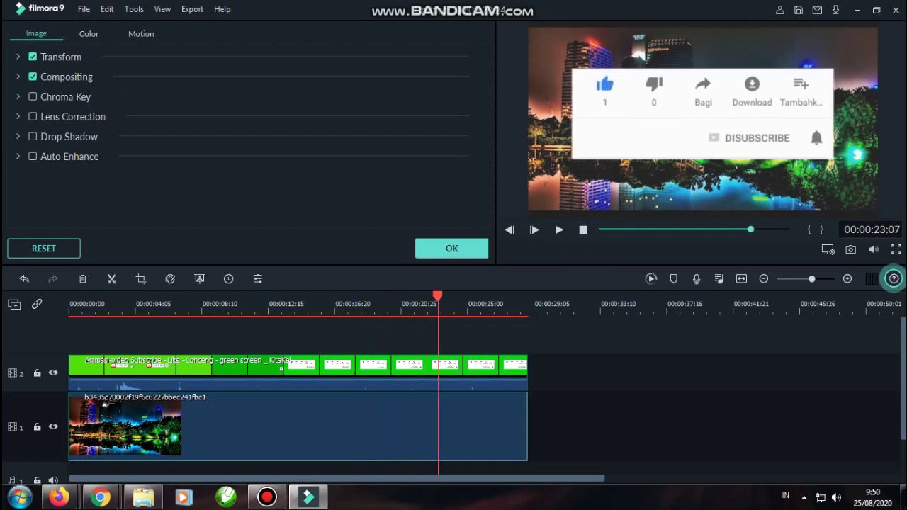